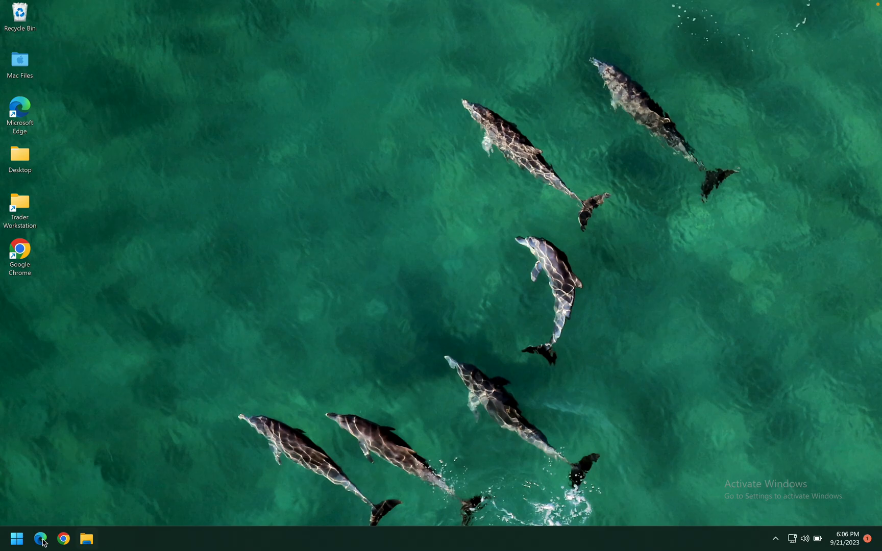
Search the Start menu for 'control' and open Control Panel
left_click(16, 540)
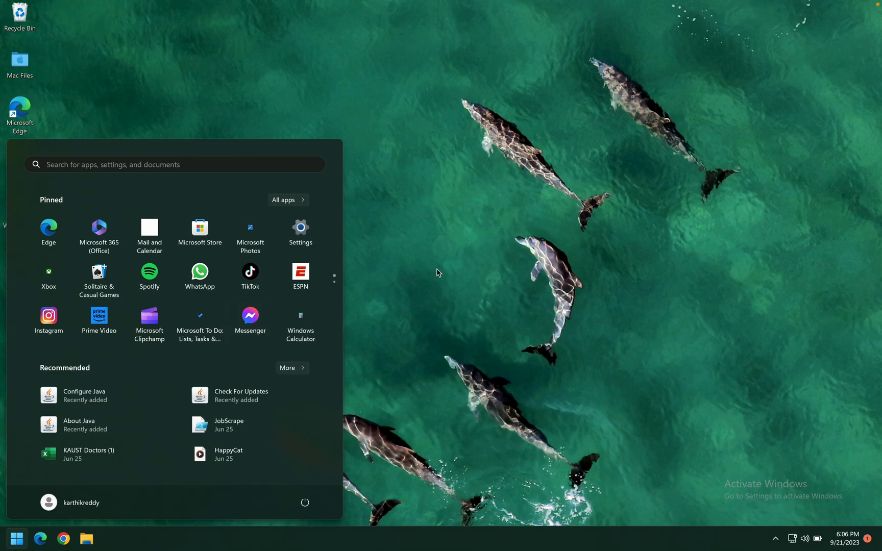
left_click(404, 322)
left_click(17, 539)
type("cont")
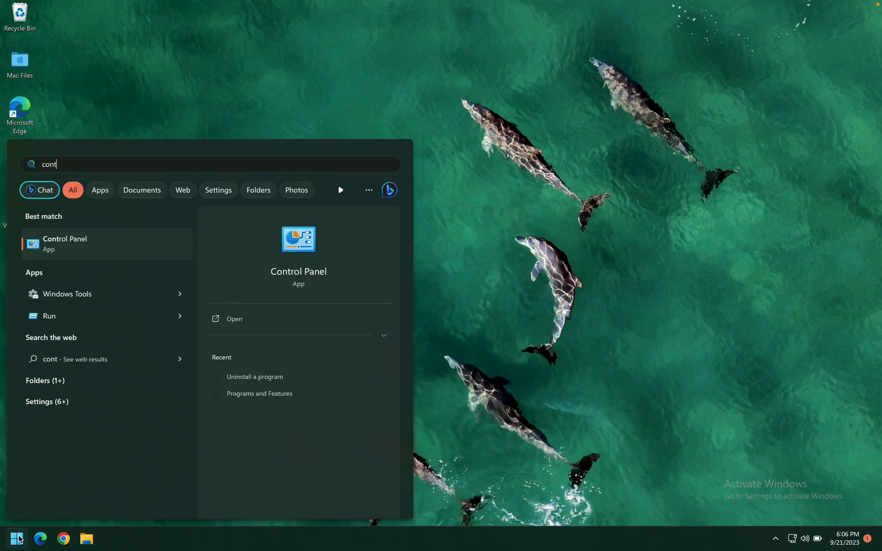
type("rol")
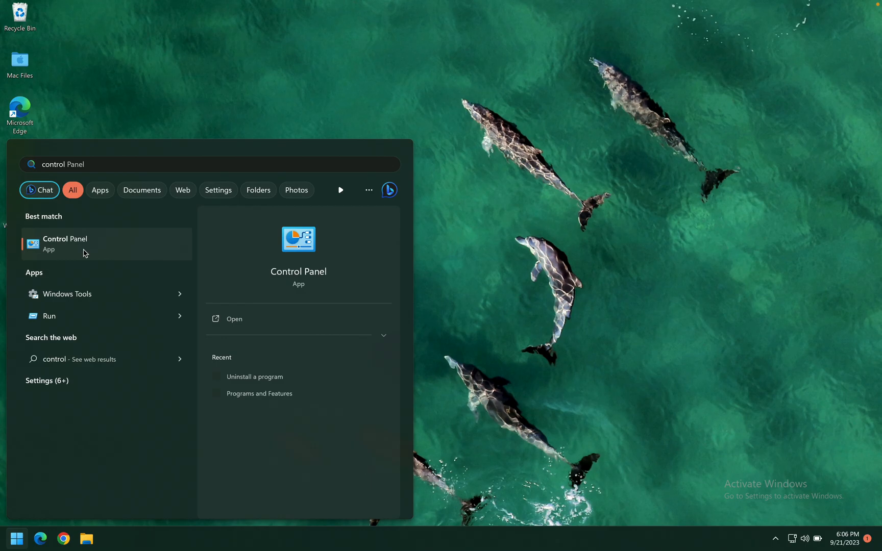
left_click(84, 253)
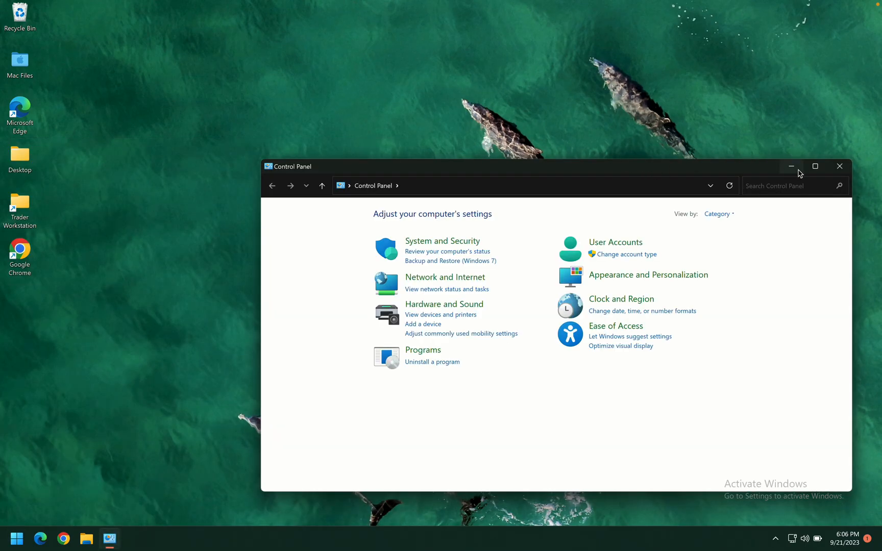
Move the Control Panel window up-left and view its items as Small icons
left_click_drag(680, 169, 544, 93)
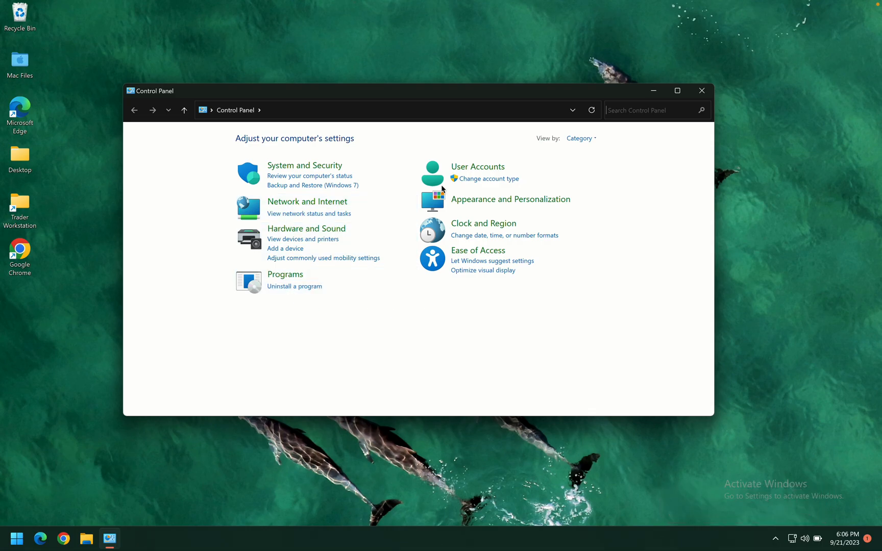
left_click(591, 140)
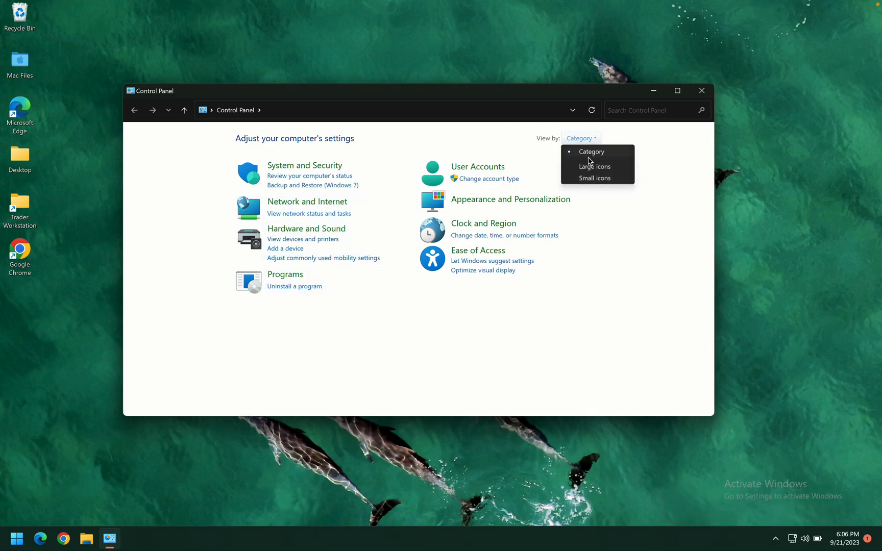
left_click(590, 178)
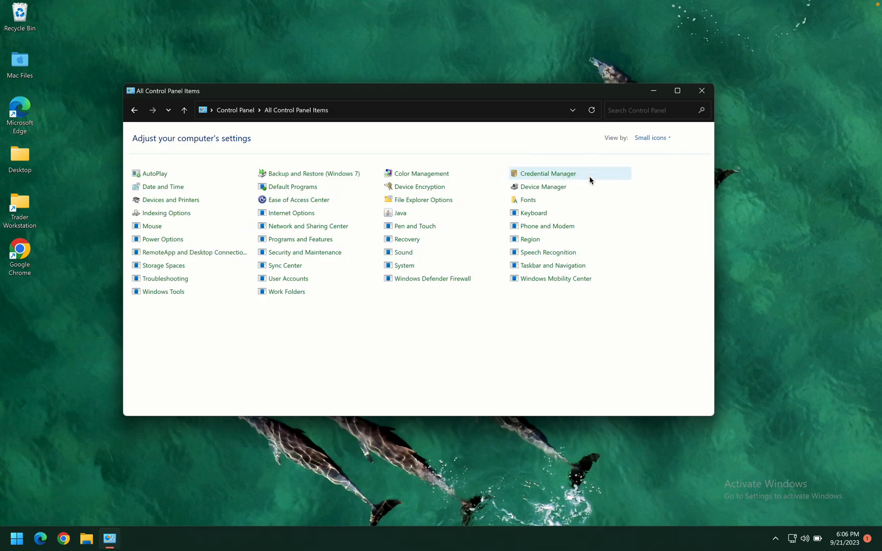
Switch Control Panel's View by setting back to Category
left_click(652, 137)
left_click(572, 136)
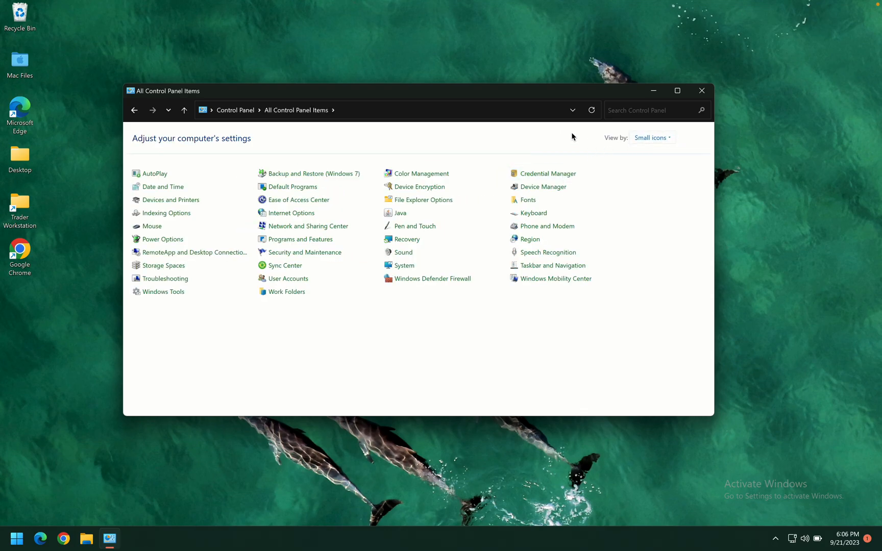
left_click(652, 139)
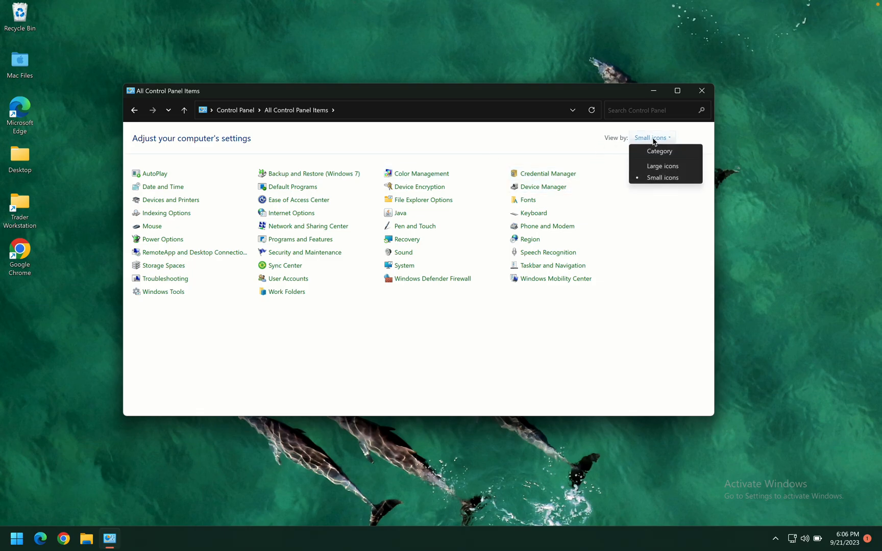
left_click(654, 152)
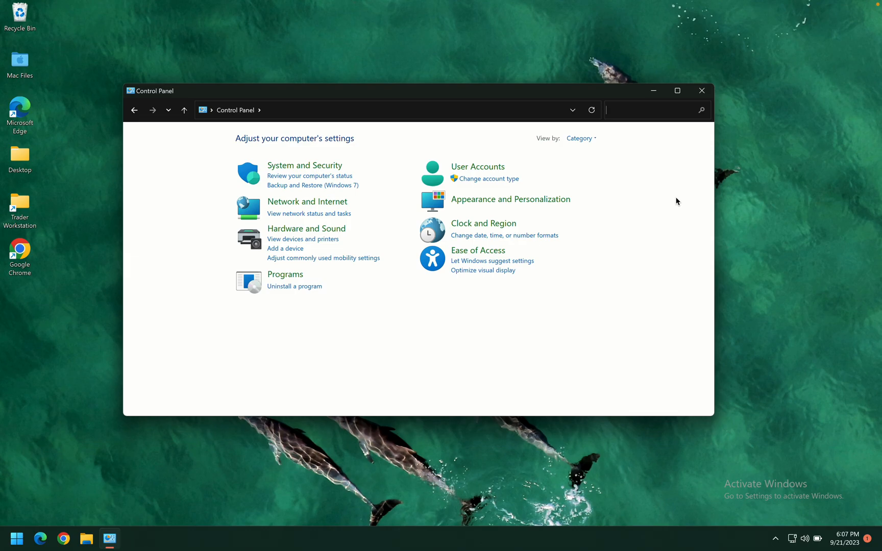
Go through User Accounts to the Manage another account page
left_click(470, 169)
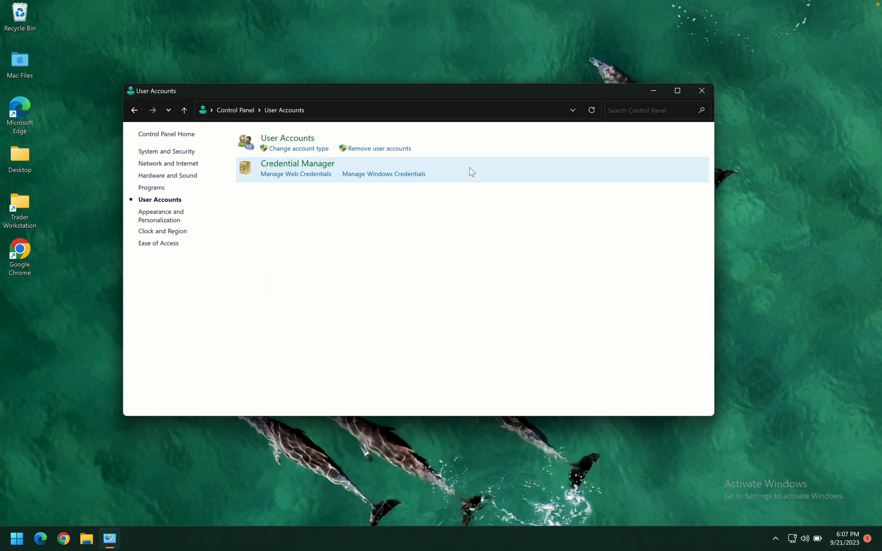
left_click(286, 139)
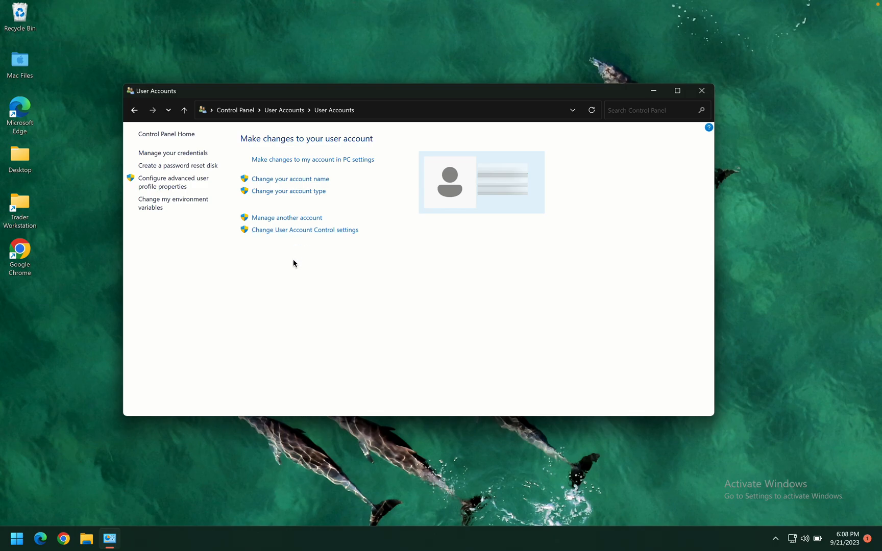
left_click(276, 219)
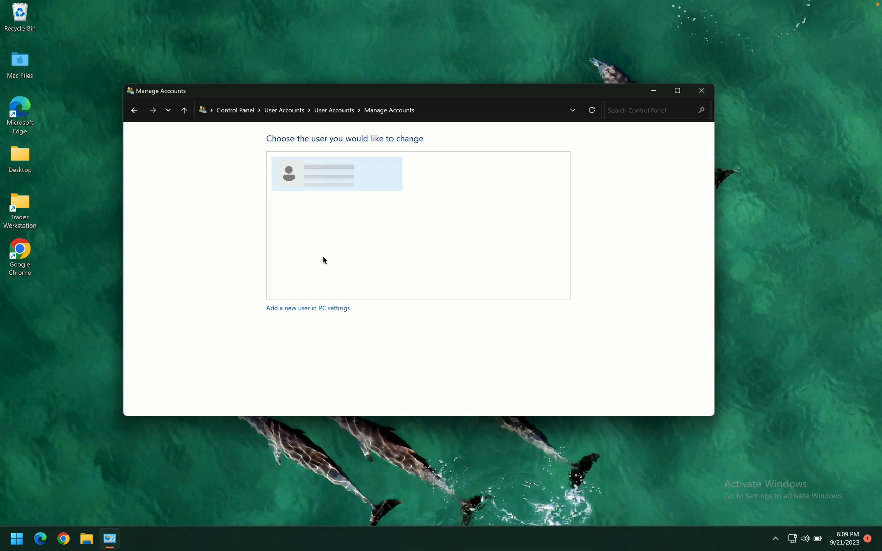
Start adding a new user from PC settings and continue without the person's sign-in information
left_click(300, 308)
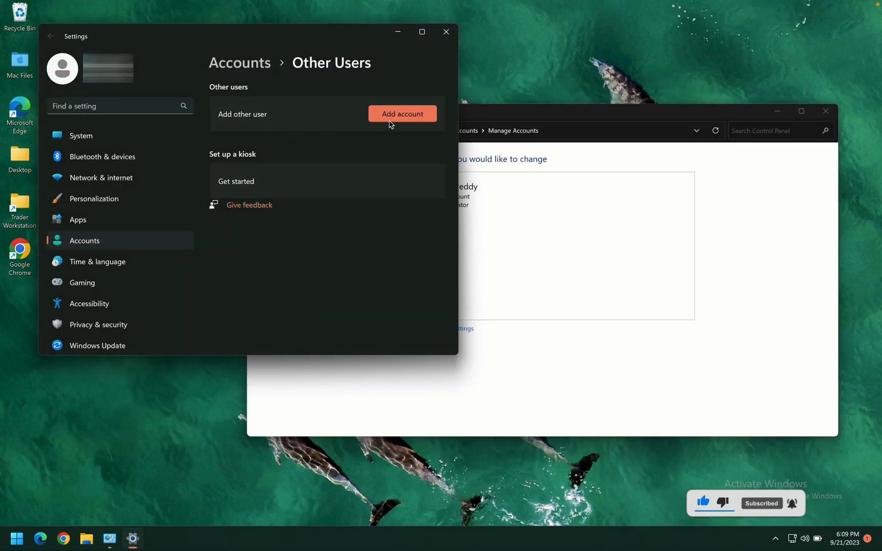
left_click(392, 114)
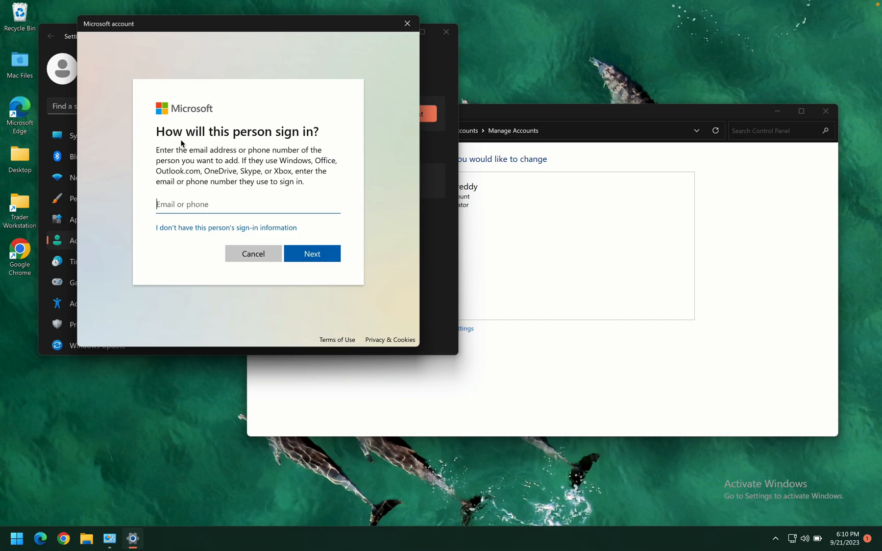
left_click_drag(157, 134, 311, 150)
left_click(311, 151)
left_click(188, 206)
left_click(188, 206)
left_click(198, 232)
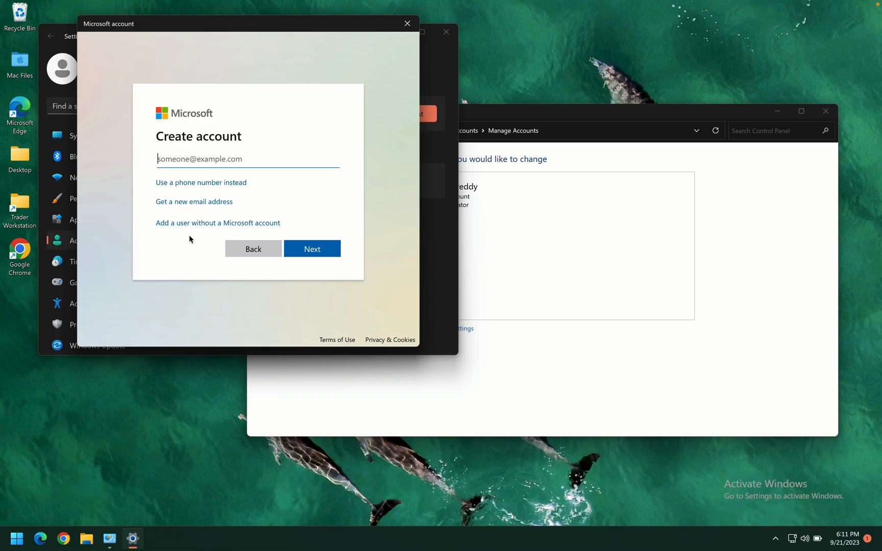
Choose to add a user without a Microsoft account, named David, and enter and confirm his password
left_click(216, 223)
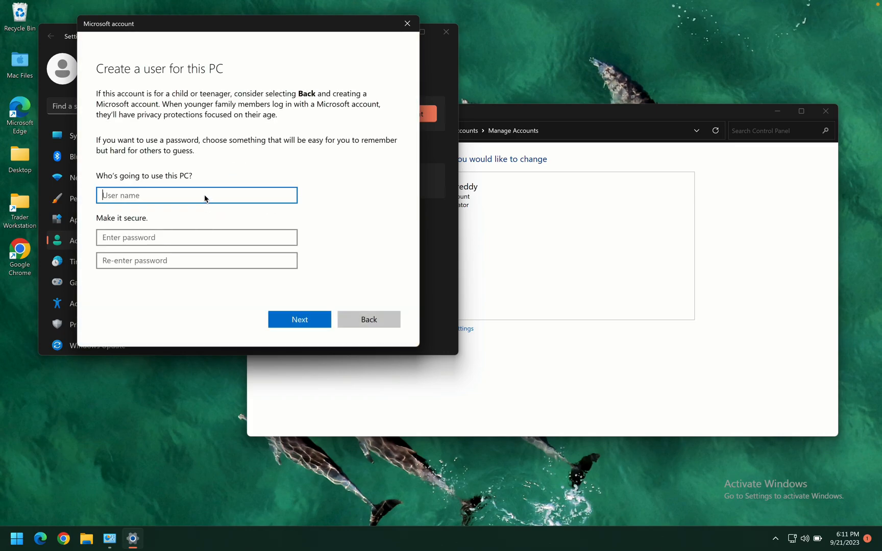
type("David")
key("Tab")
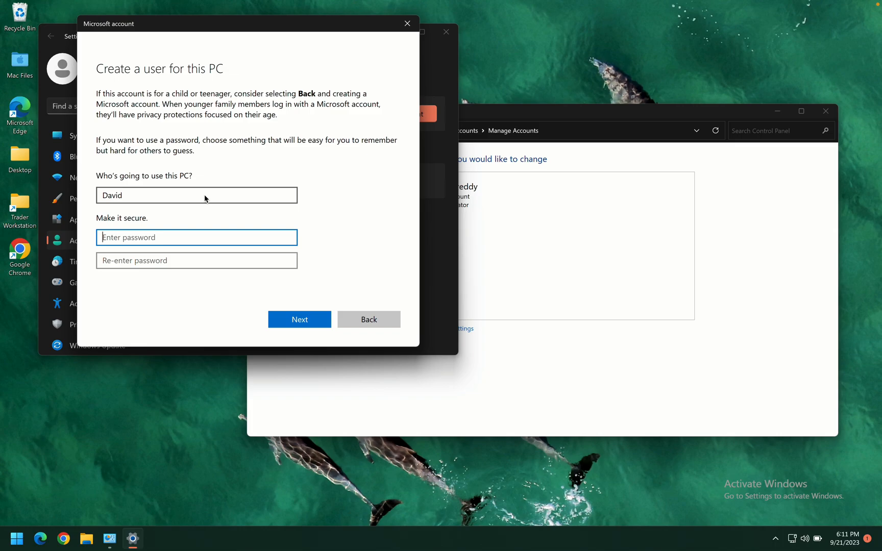
type("••••••••")
key("Tab")
type("••••••")
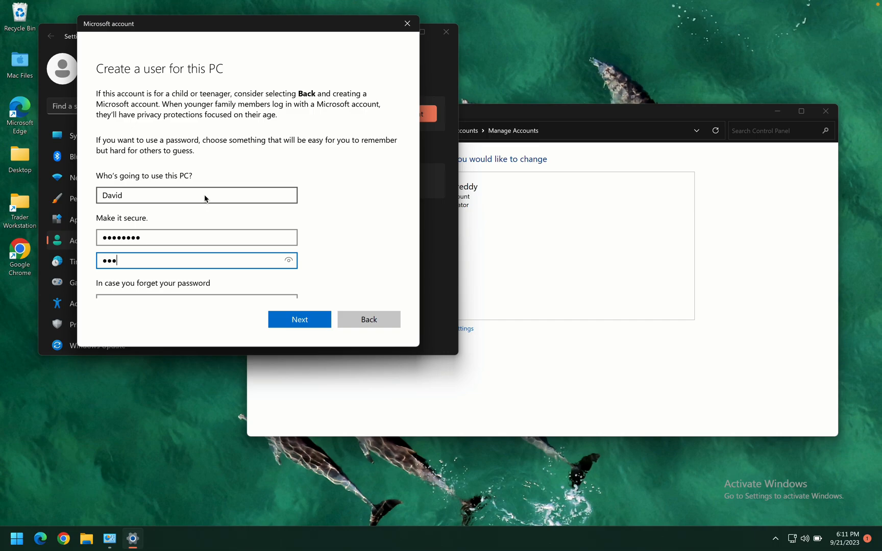
type("••")
Answer the first pet's name and birth city security questions
scroll(205, 197, "down", 3)
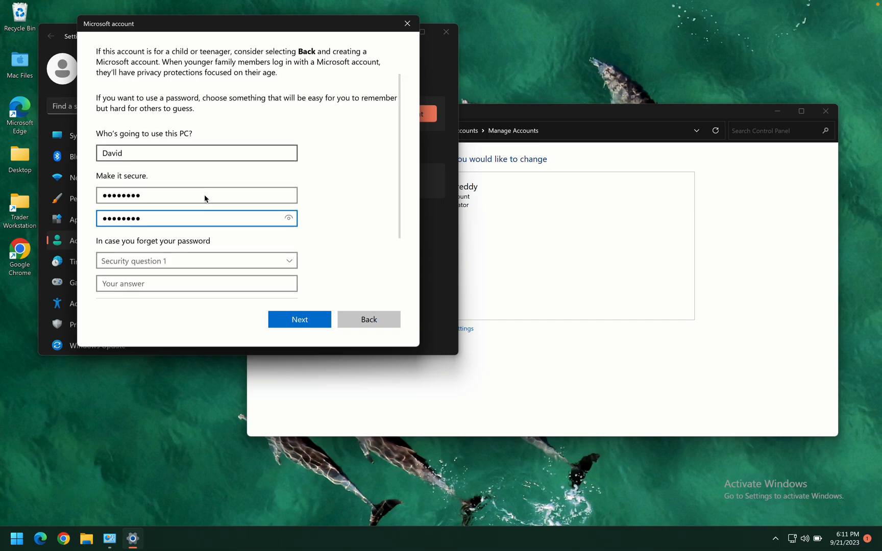
scroll(204, 198, "down", 1)
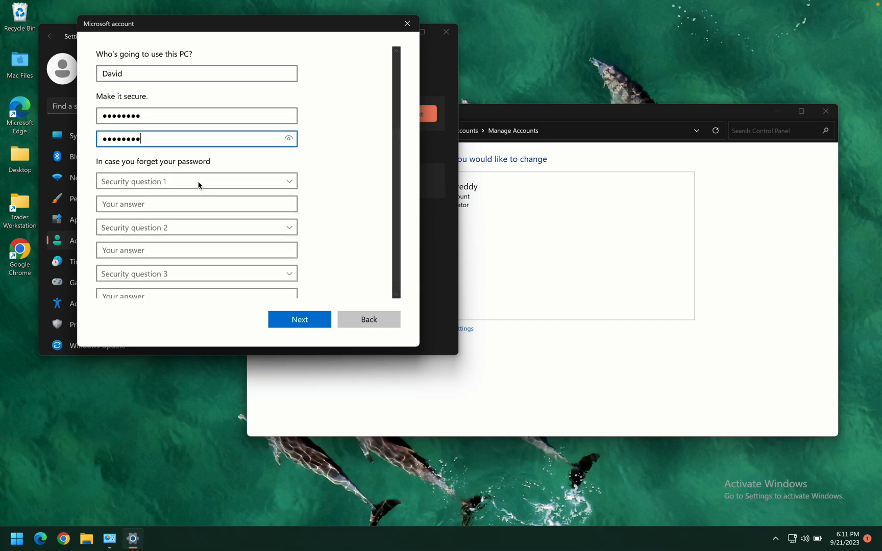
left_click(199, 185)
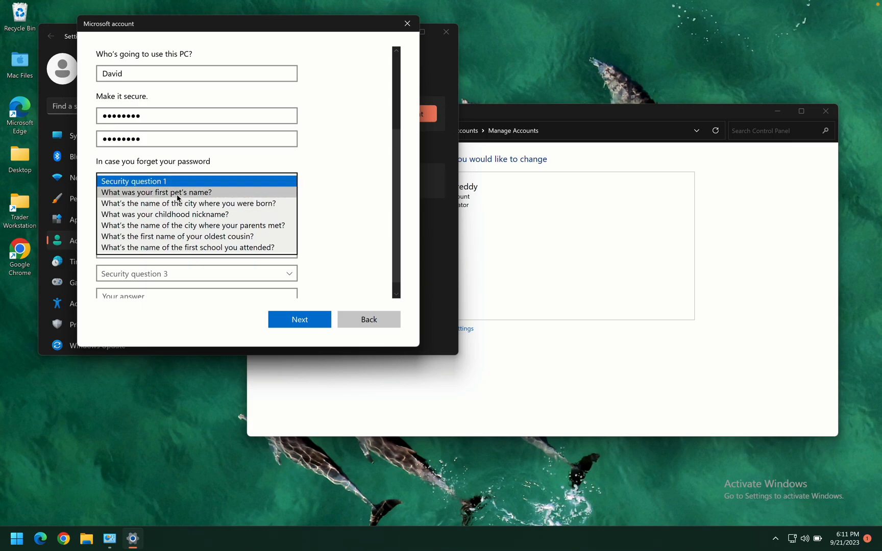
left_click(178, 196)
left_click(169, 205)
left_click(168, 228)
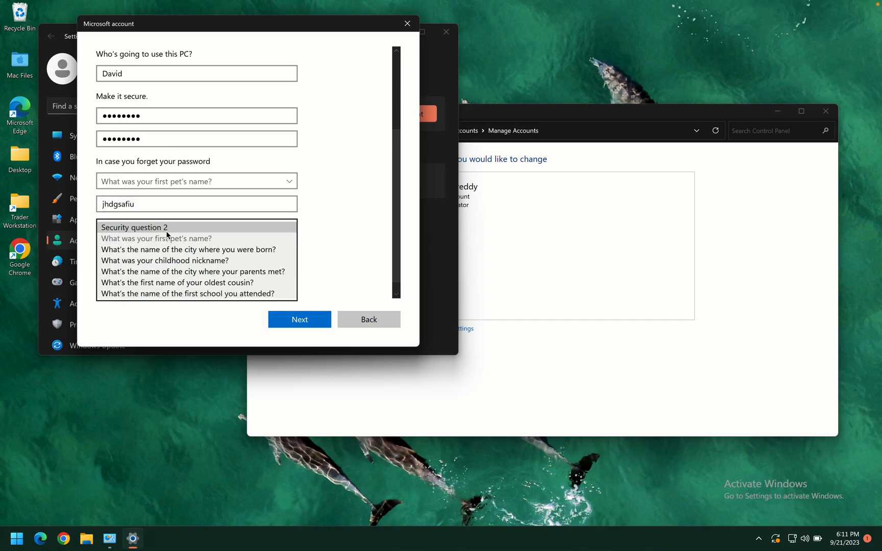
left_click(165, 249)
left_click(163, 243)
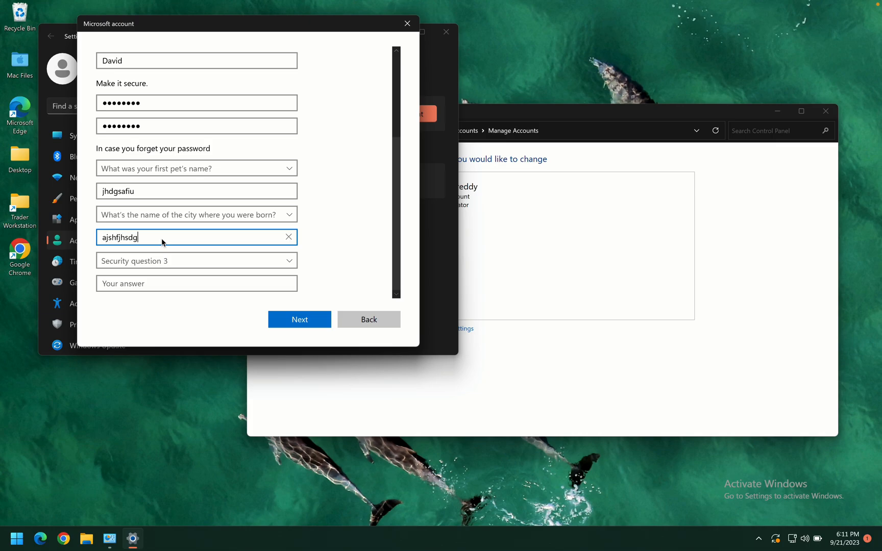
Set the third security question to the first school question
left_click(164, 261)
left_click(152, 278)
left_click(145, 285)
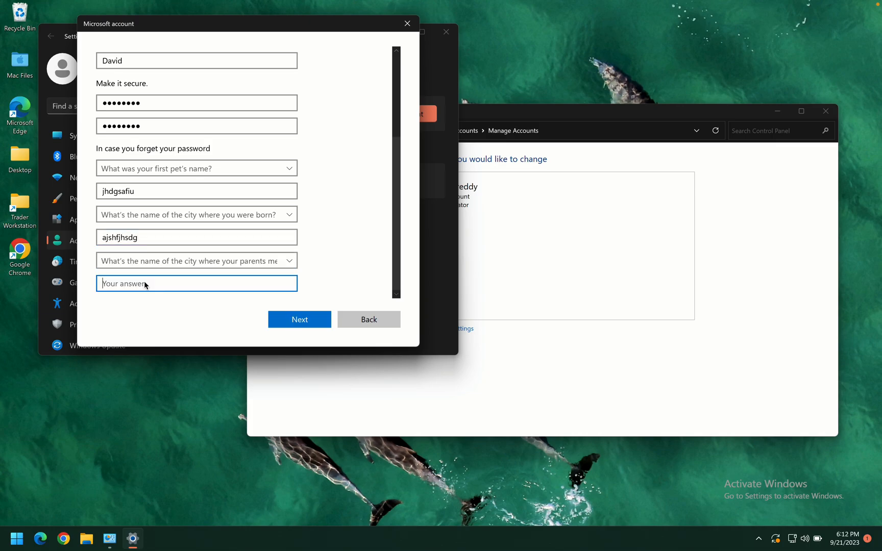
left_click(156, 260)
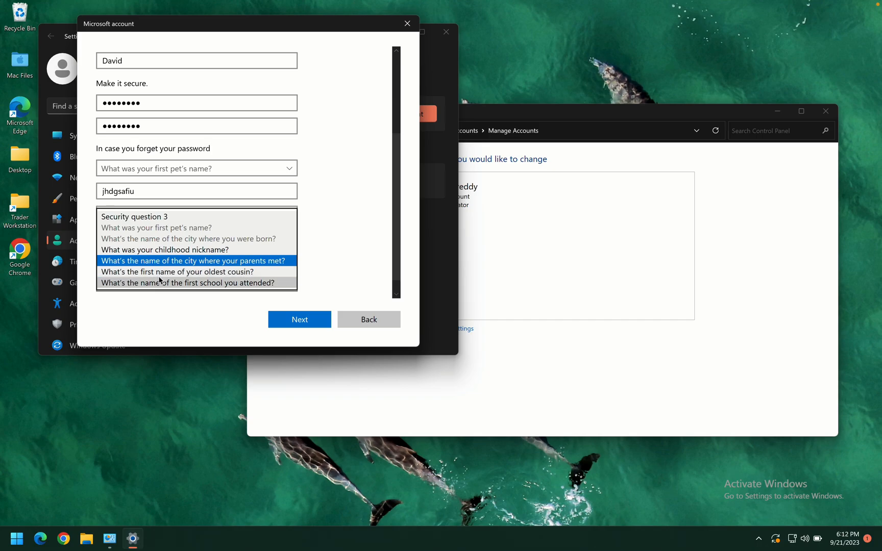
left_click(160, 283)
left_click(158, 286)
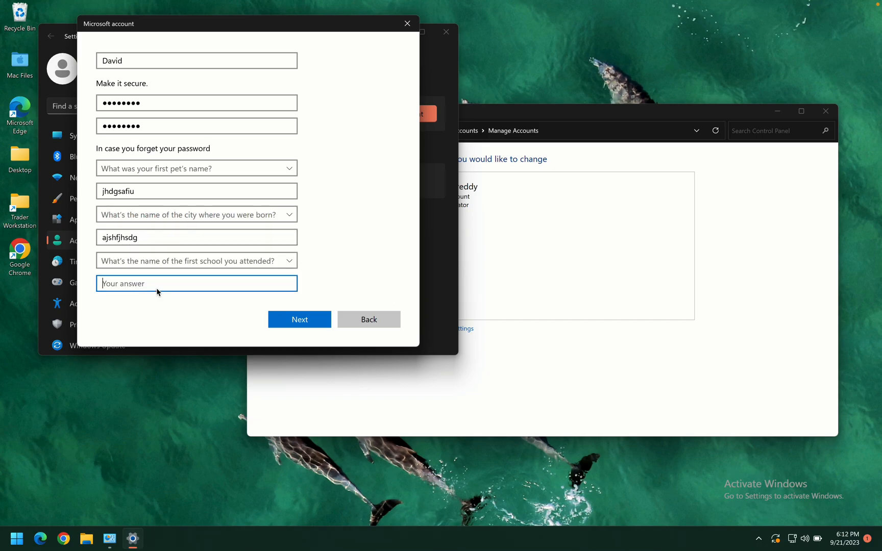
Enter the third security answer and create David's local account
left_click(290, 320)
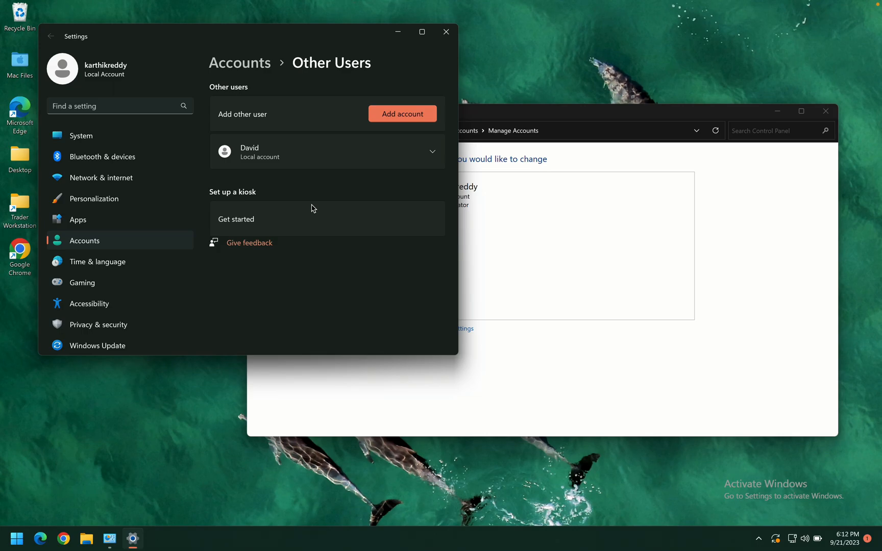
left_click(433, 152)
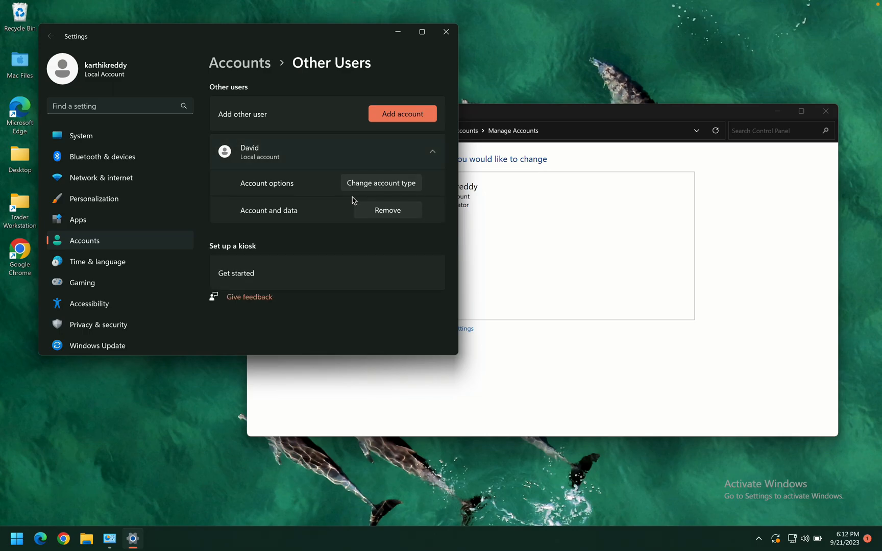
left_click(407, 184)
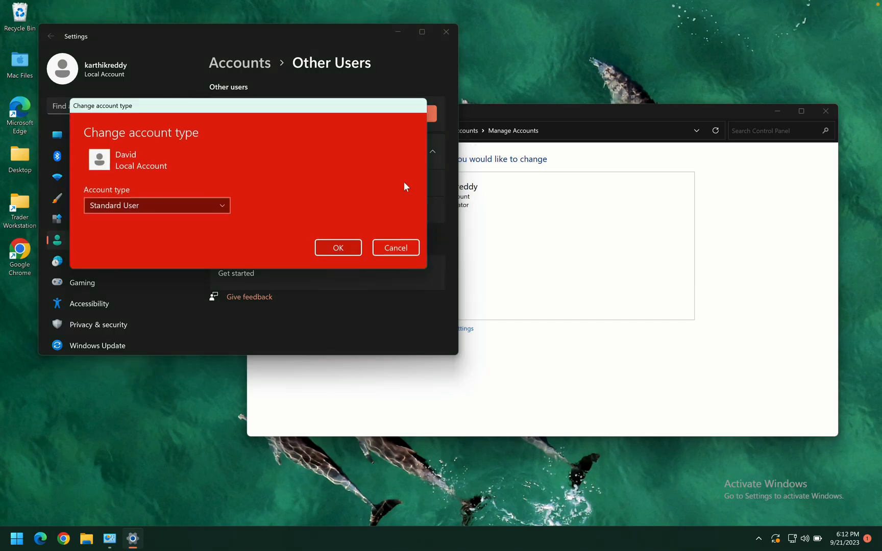
left_click(220, 205)
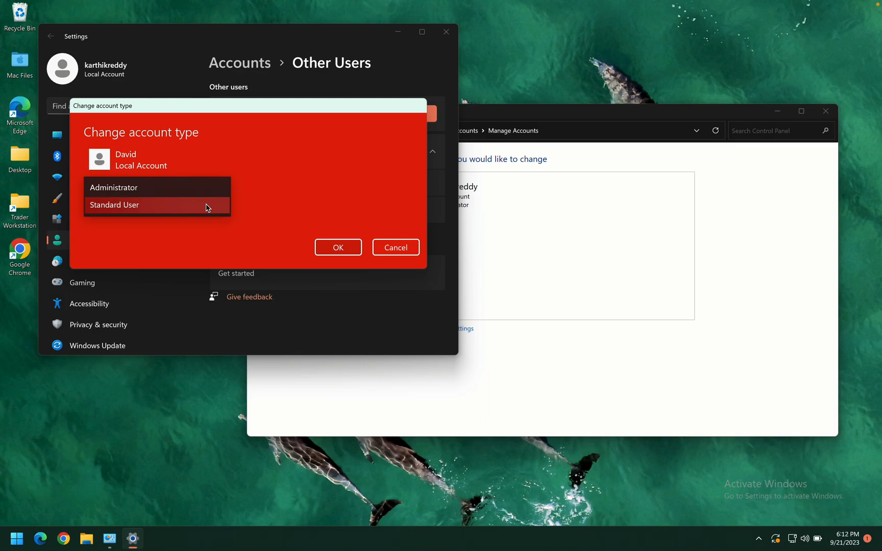
left_click(180, 193)
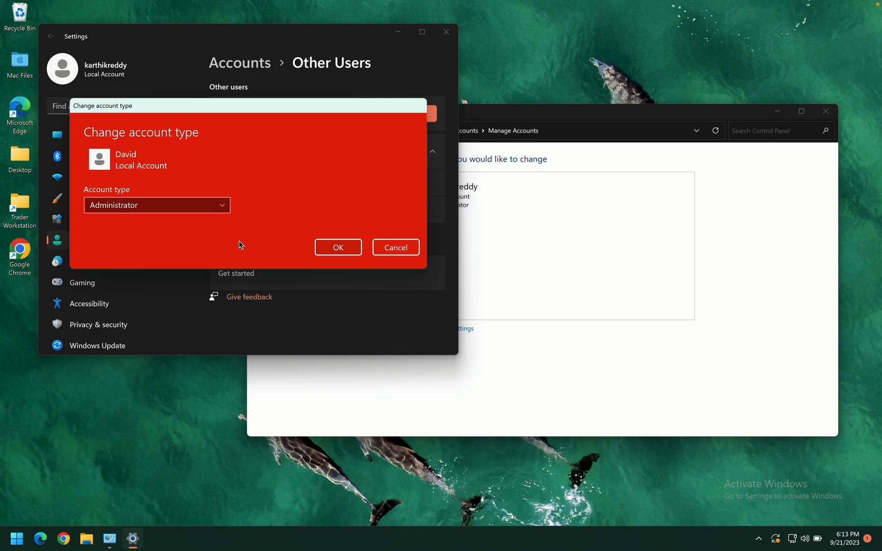
left_click(223, 206)
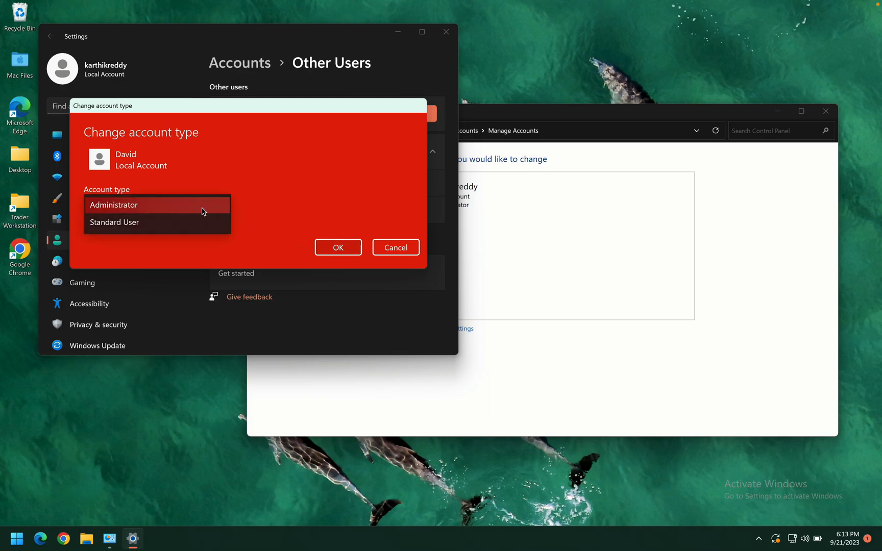
left_click(181, 223)
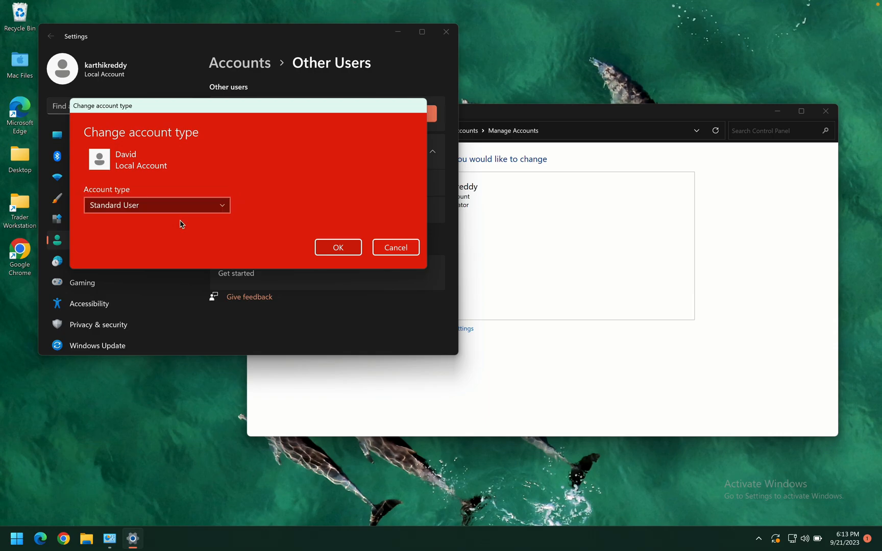
left_click(338, 248)
left_click(689, 117)
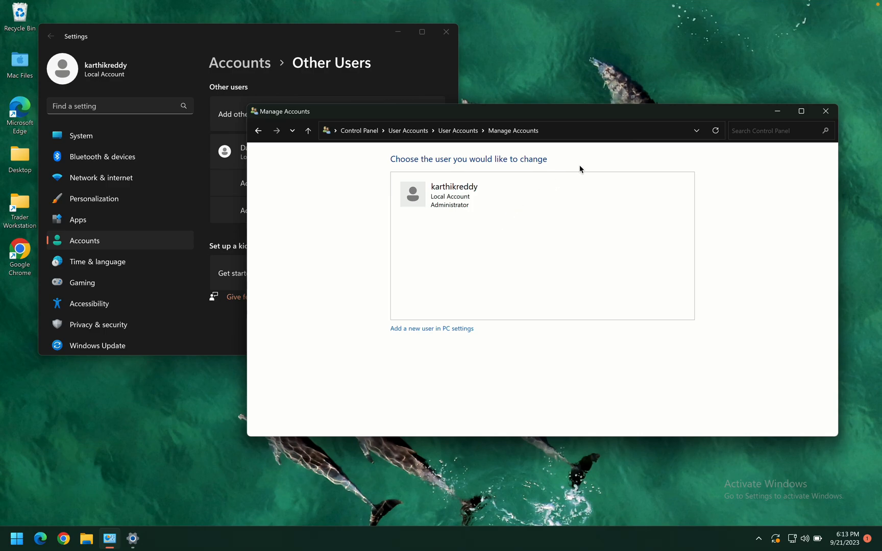
left_click(714, 133)
left_click(453, 131)
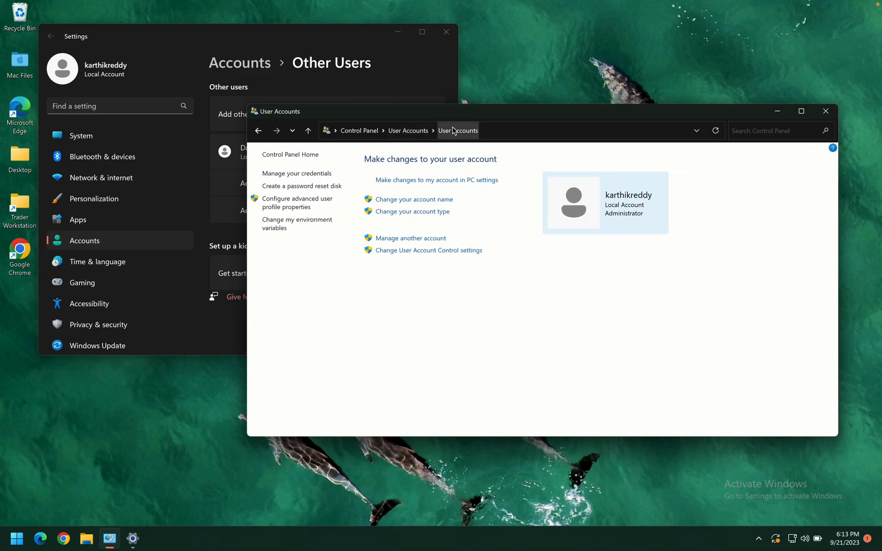
left_click(408, 238)
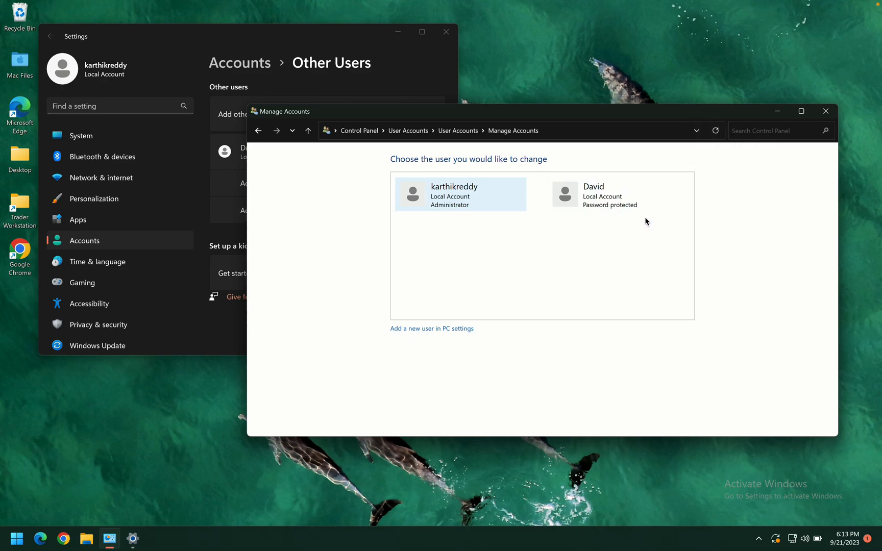
left_click(572, 193)
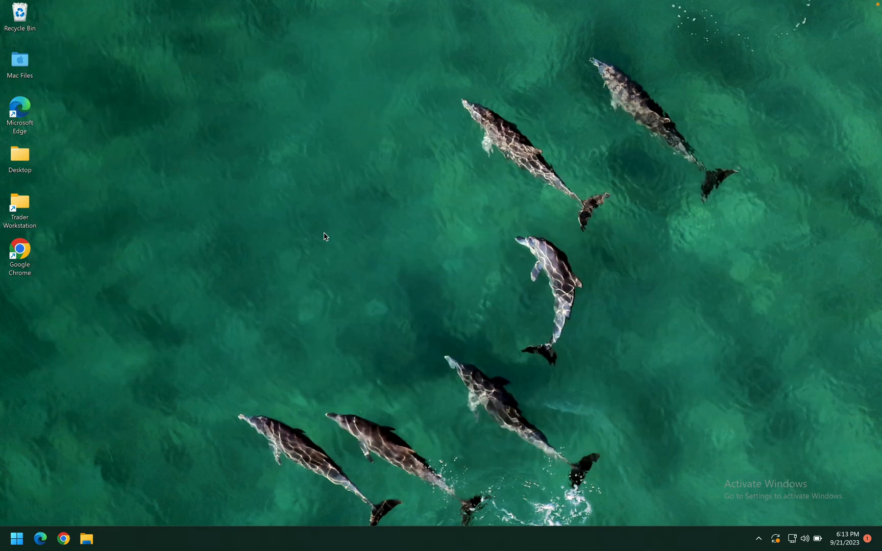
Sign the current user out from the Start menu's account options
left_click(14, 541)
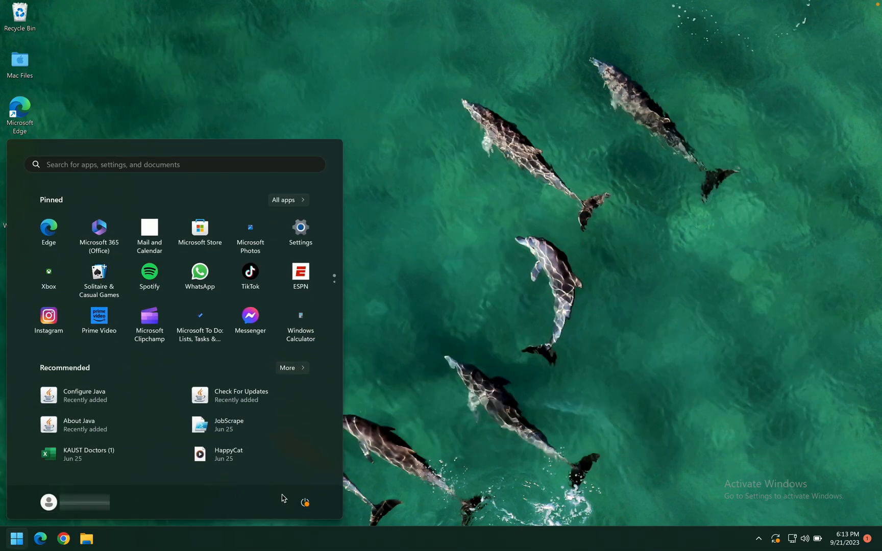
left_click(305, 503)
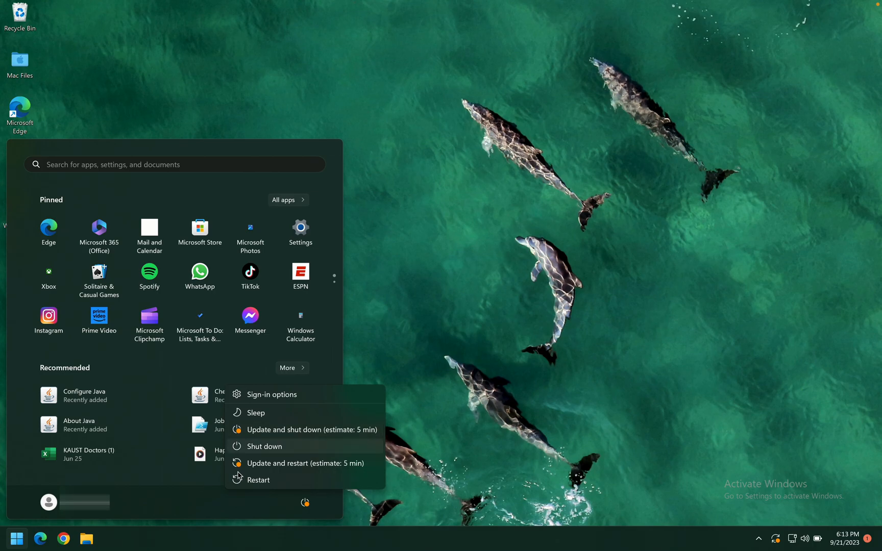
left_click(176, 516)
left_click(82, 503)
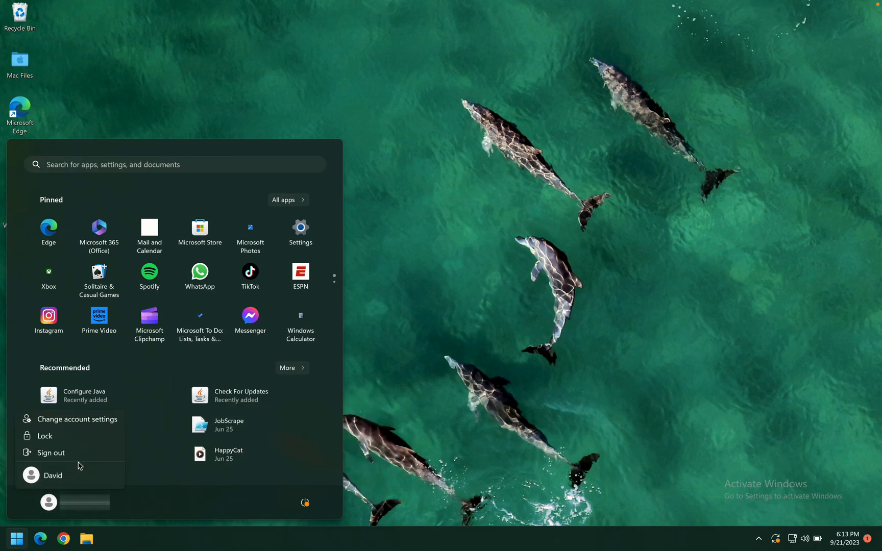
left_click(51, 453)
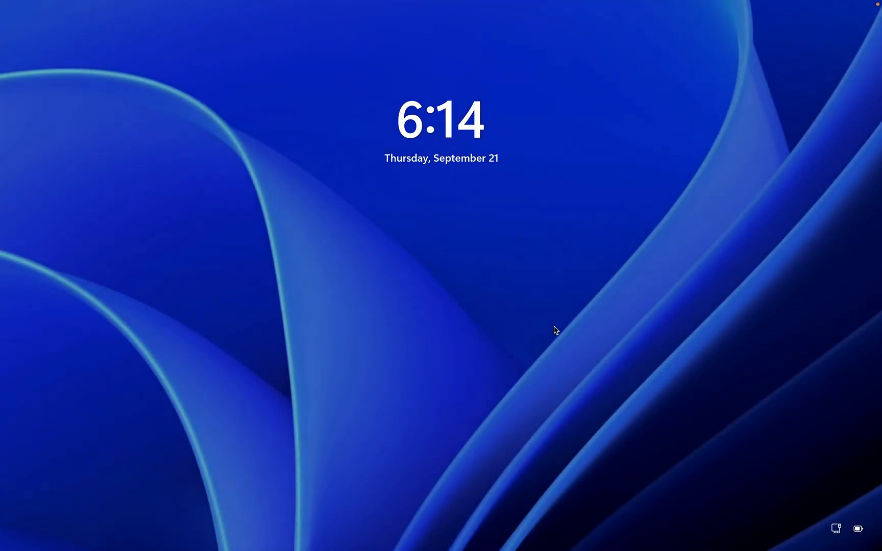
Sign in as David from the lock screen using his password
left_click(547, 330)
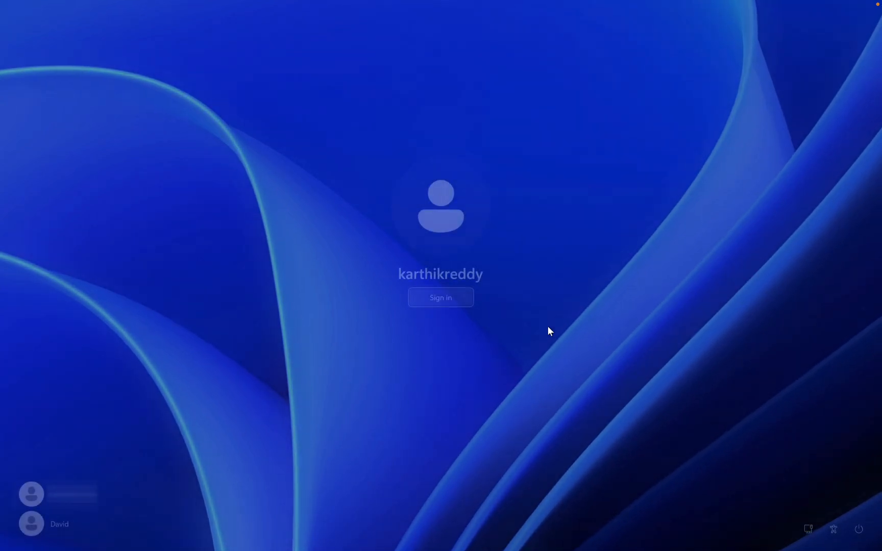
left_click(63, 521)
type("••••••••")
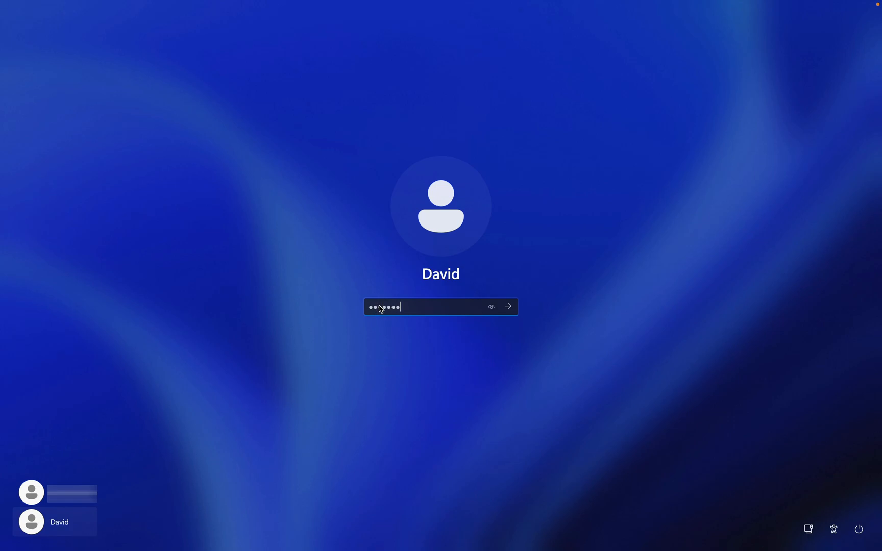
key("Return")
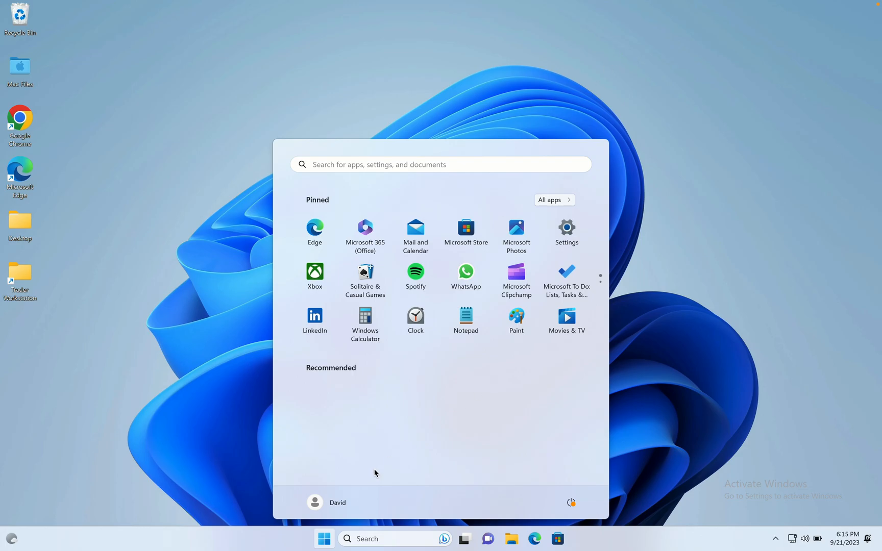
Search the Start menu for 'contr' and open Control Panel
left_click(603, 544)
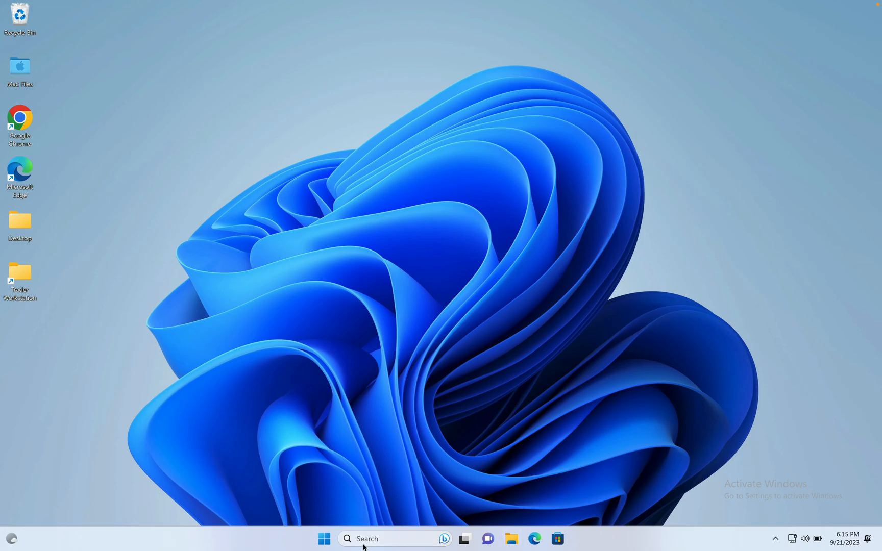
left_click(325, 539)
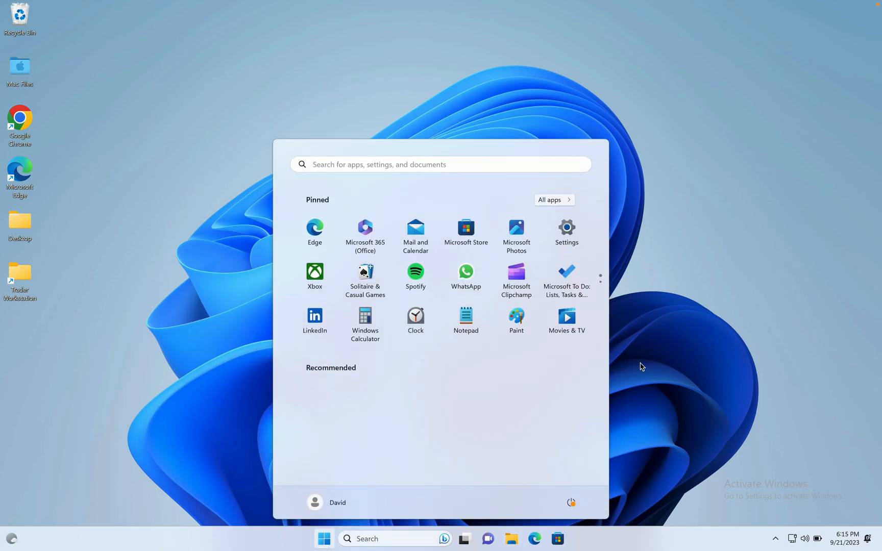
left_click(724, 316)
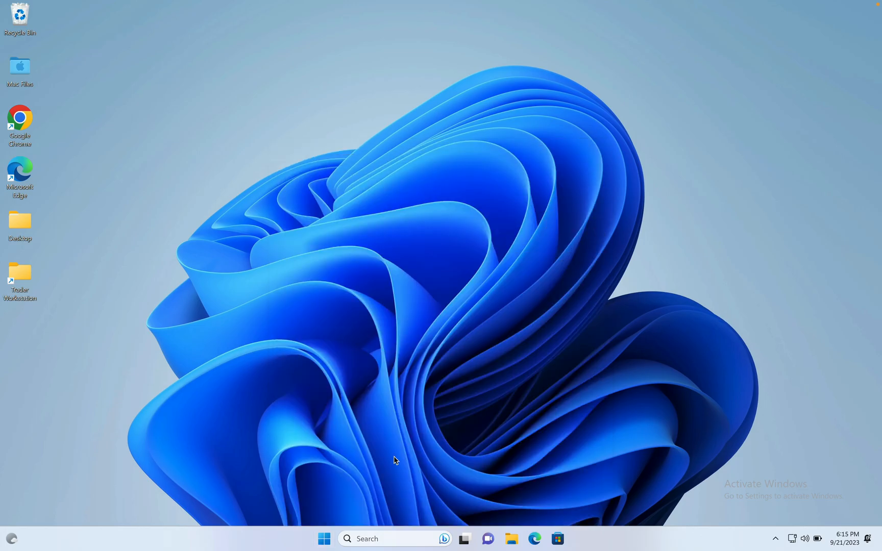
left_click(324, 540)
type("contr")
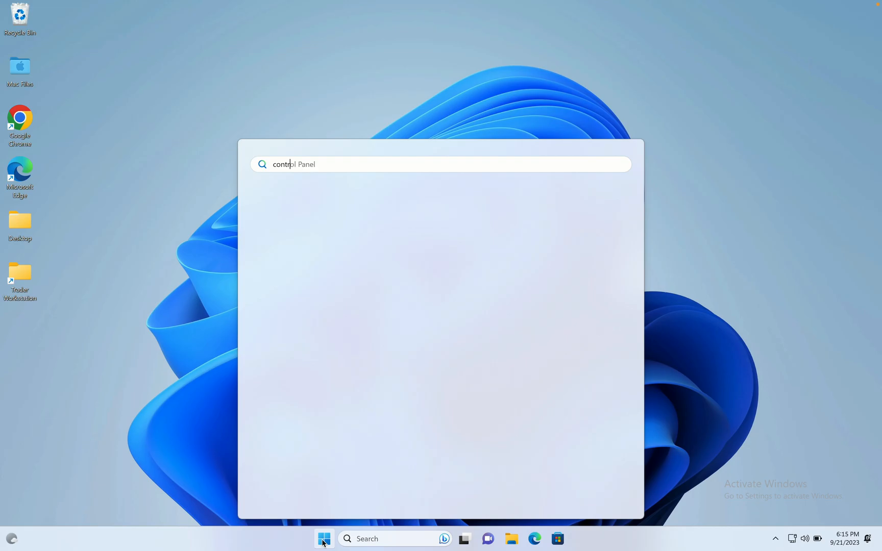
left_click(312, 238)
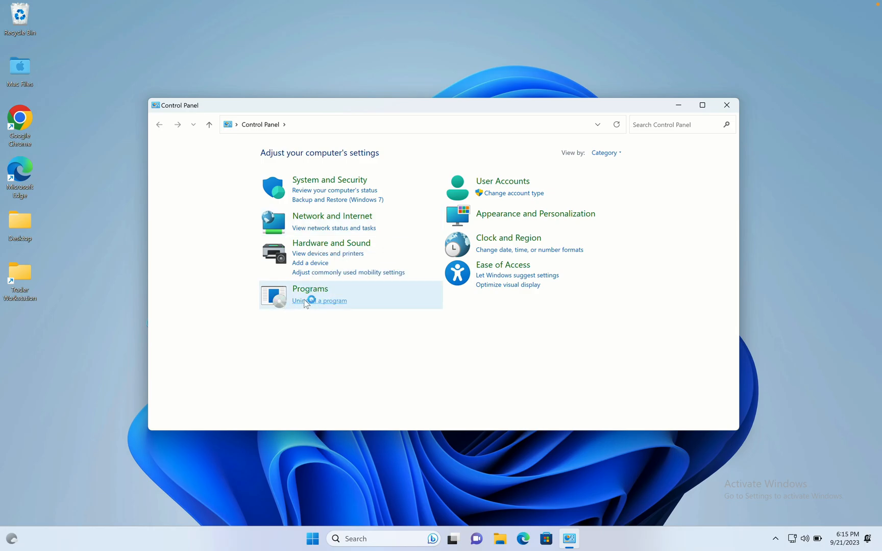
Try uninstalling WinRAR in Programs and Features and decline the administrator prompt
left_click(304, 300)
left_click(298, 253)
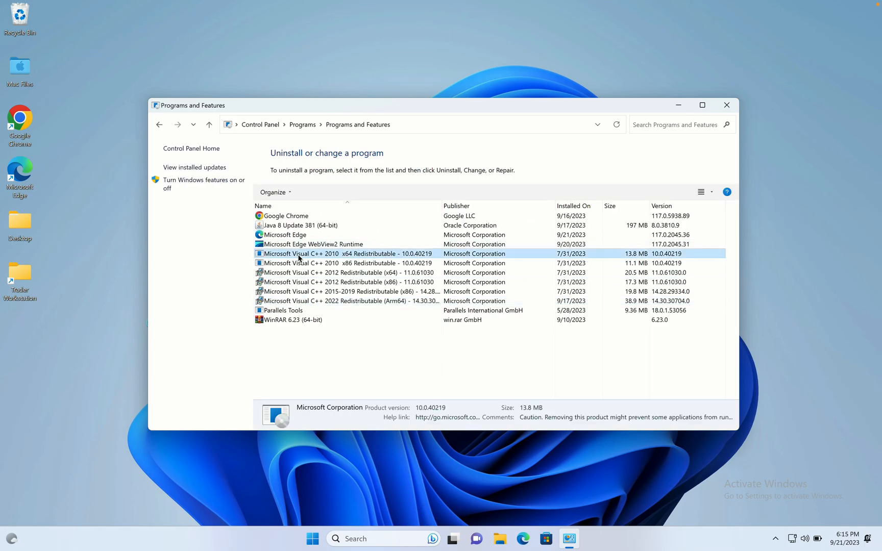
left_click(299, 234)
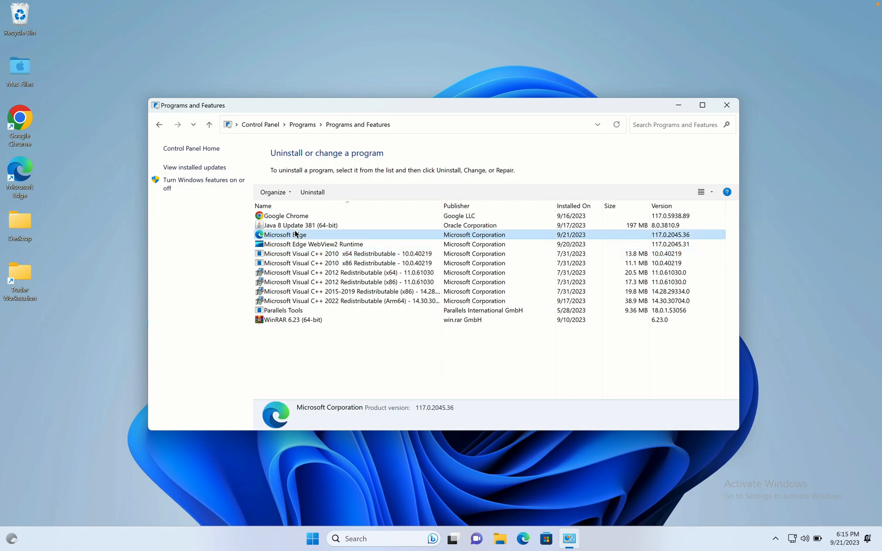
left_click(292, 227)
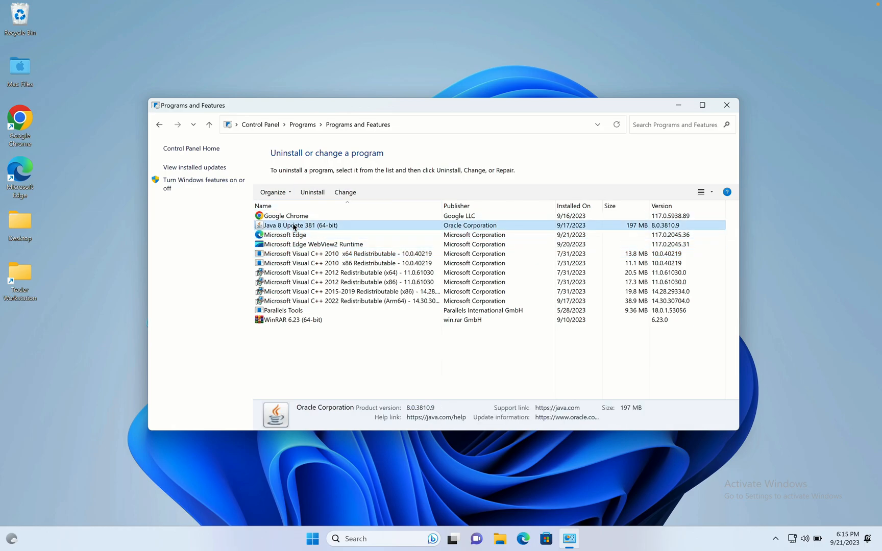
left_click(293, 320)
left_click(310, 193)
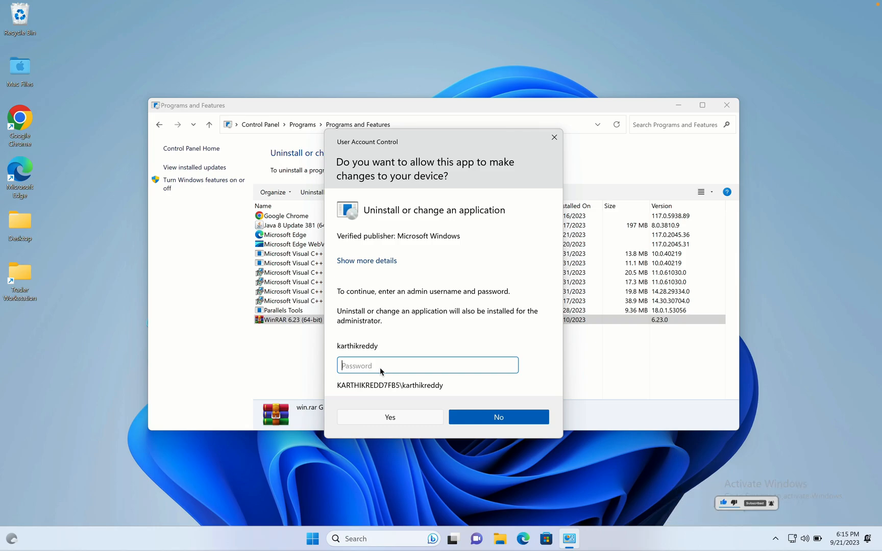
left_click(464, 416)
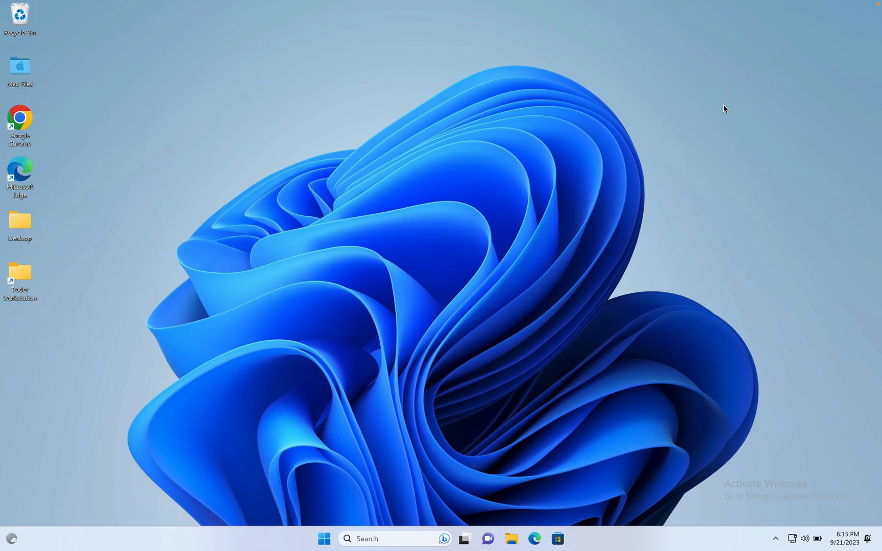
right_click(723, 105)
mouse_move(759, 176)
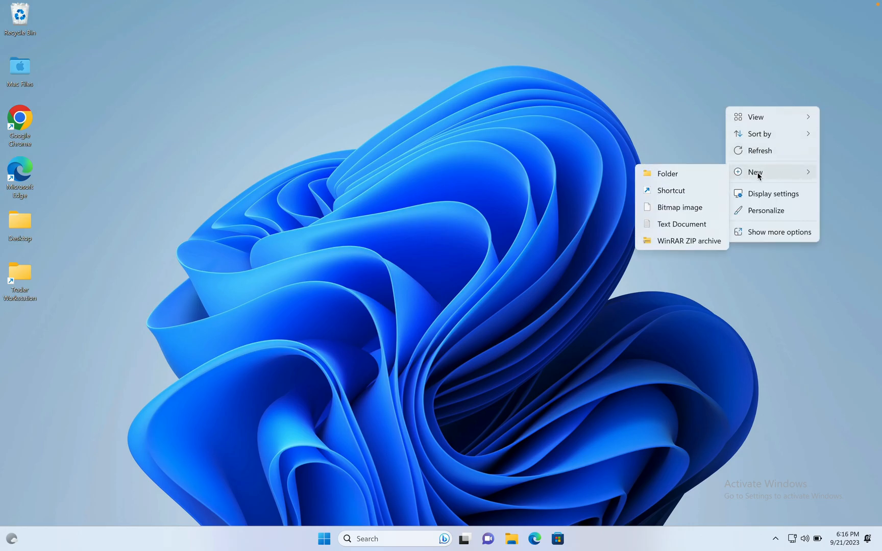
left_click(676, 175)
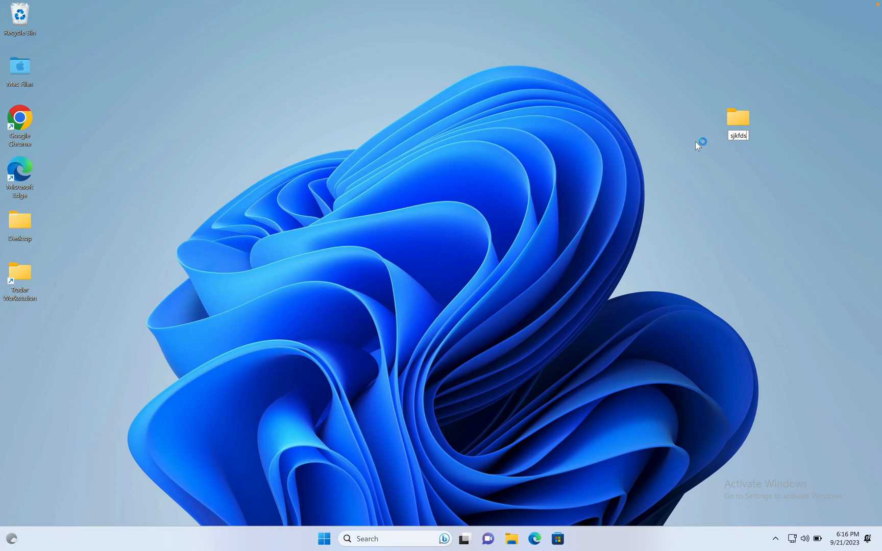
key("Return")
key("Delete")
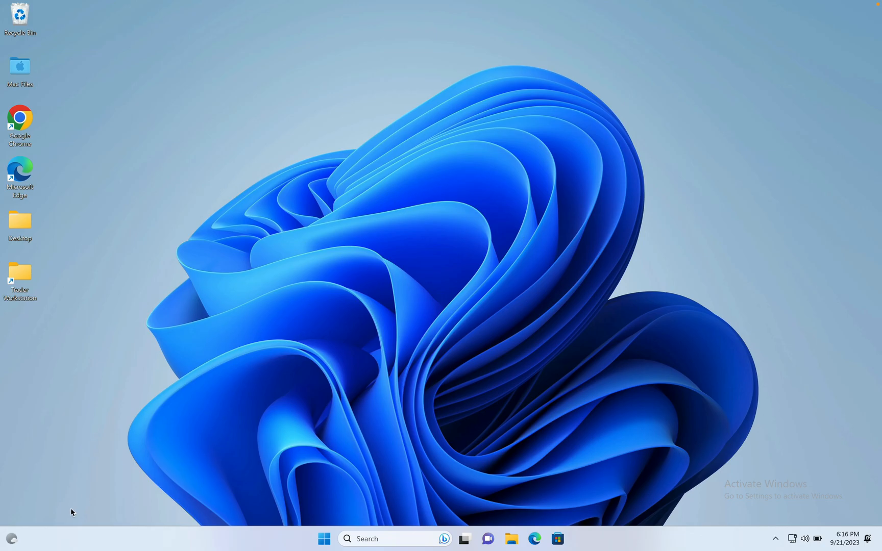
Switch from the test account back to the administrator account and sign in
left_click(324, 540)
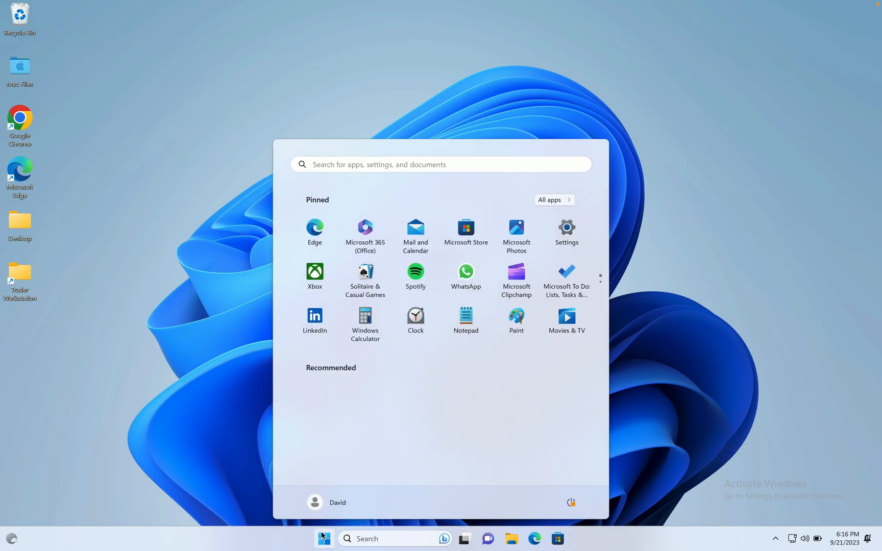
left_click(336, 503)
left_click(314, 472)
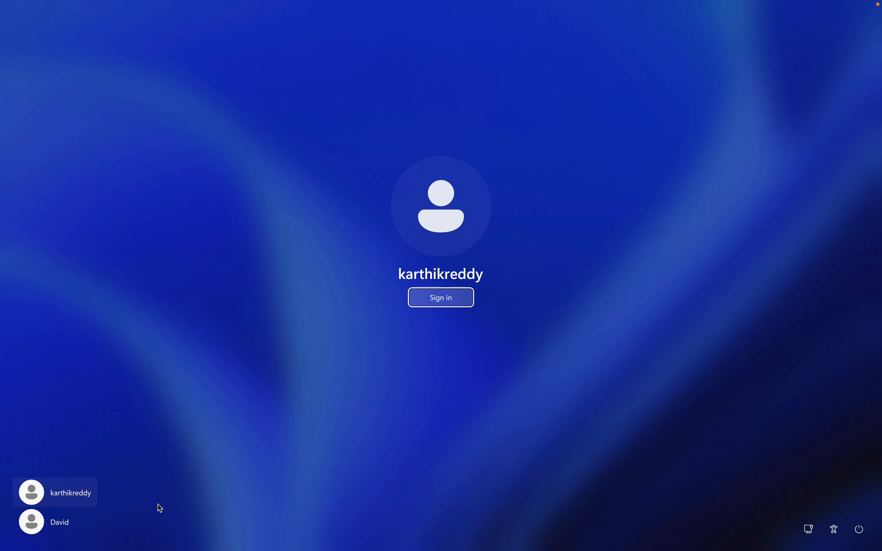
left_click(449, 296)
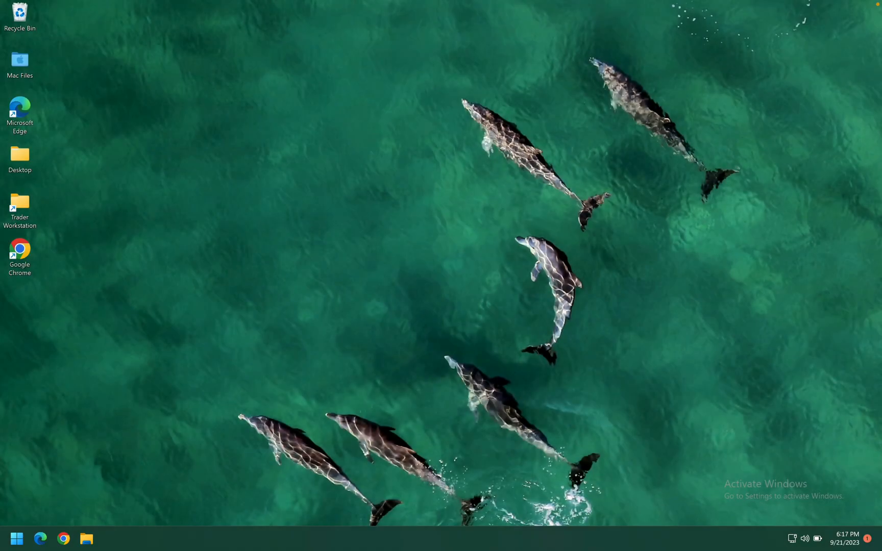
Open Control Panel by searching 'contr' from the Start menu
left_click(12, 541)
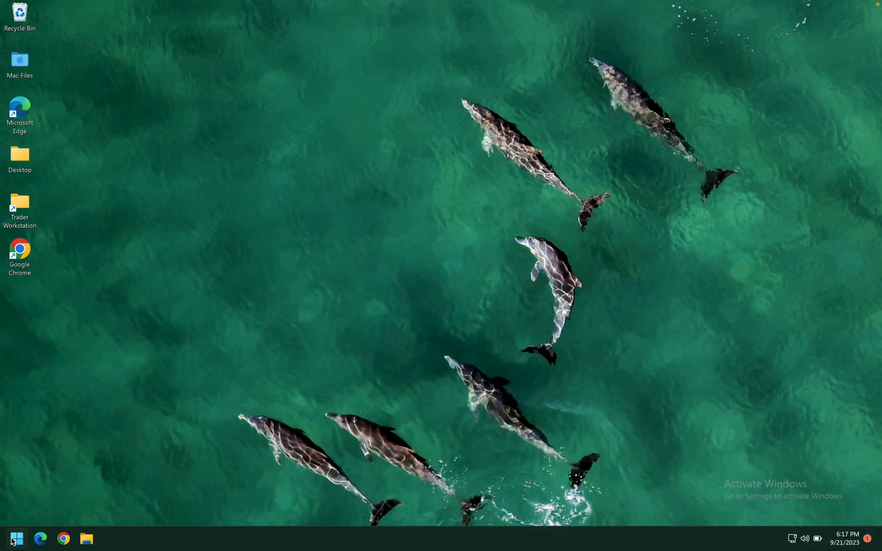
type("cont")
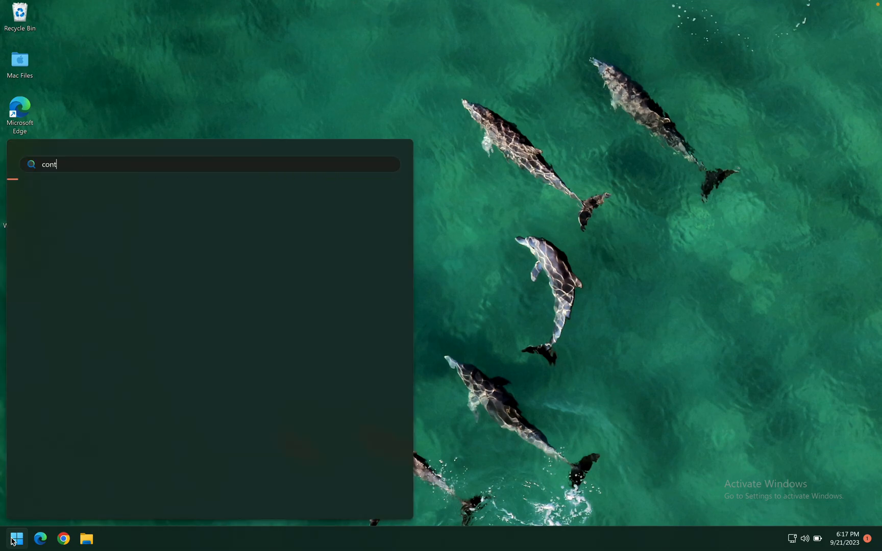
type("rol")
key("BackSpace")
type("contr")
key("Return")
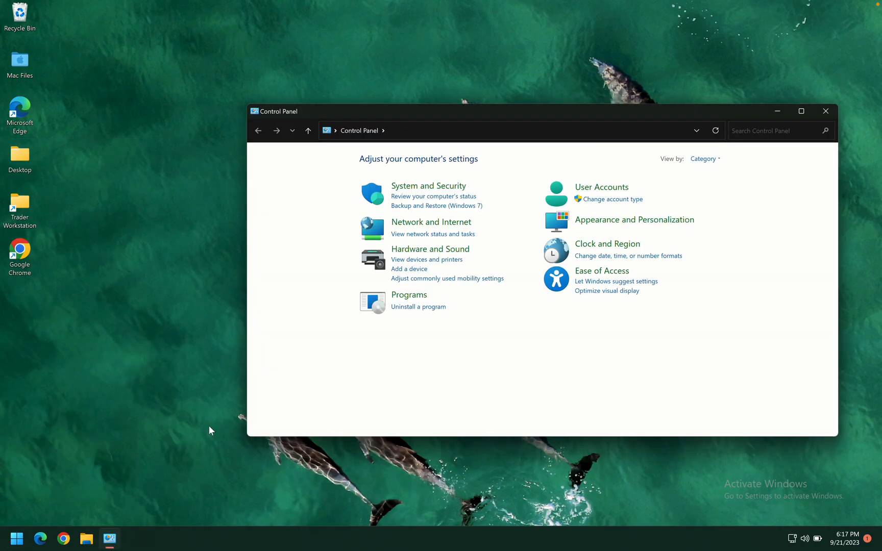
In Manage Accounts, change the new local account's type to Administrator
left_click(594, 189)
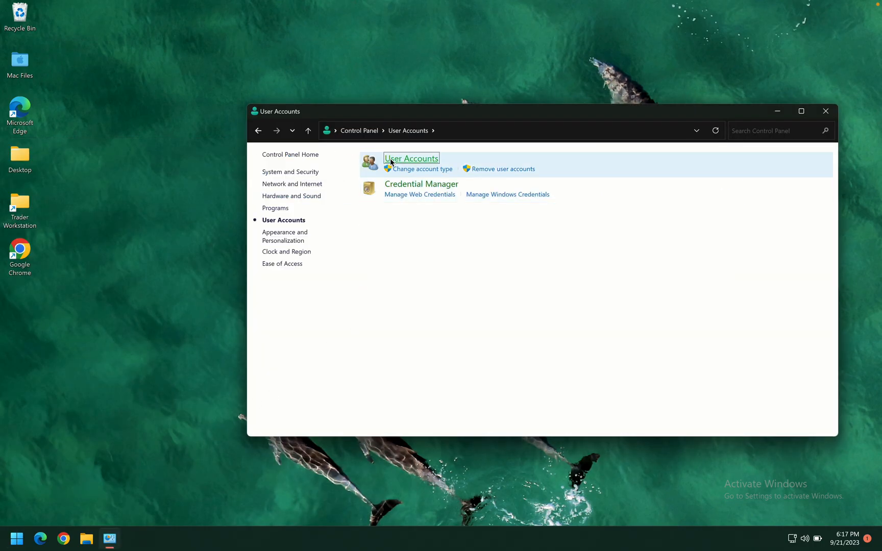
left_click(396, 161)
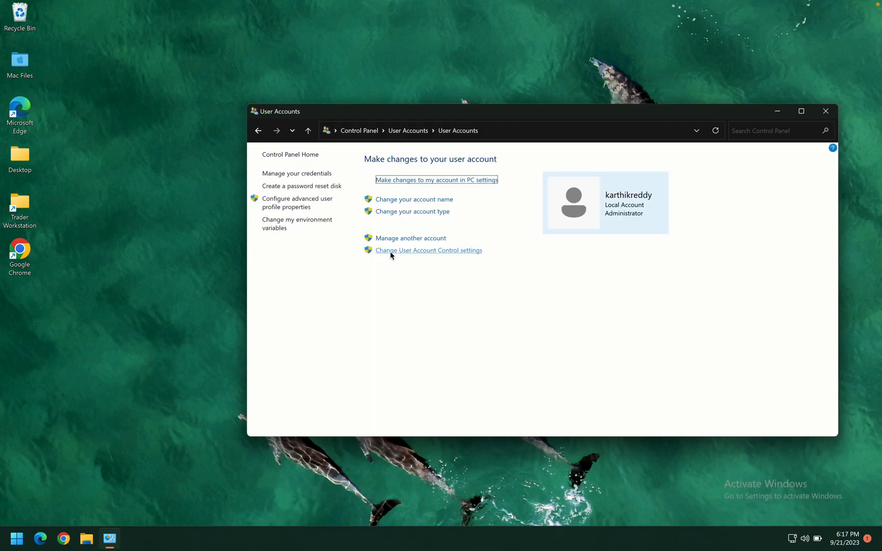
left_click(410, 239)
left_click(595, 197)
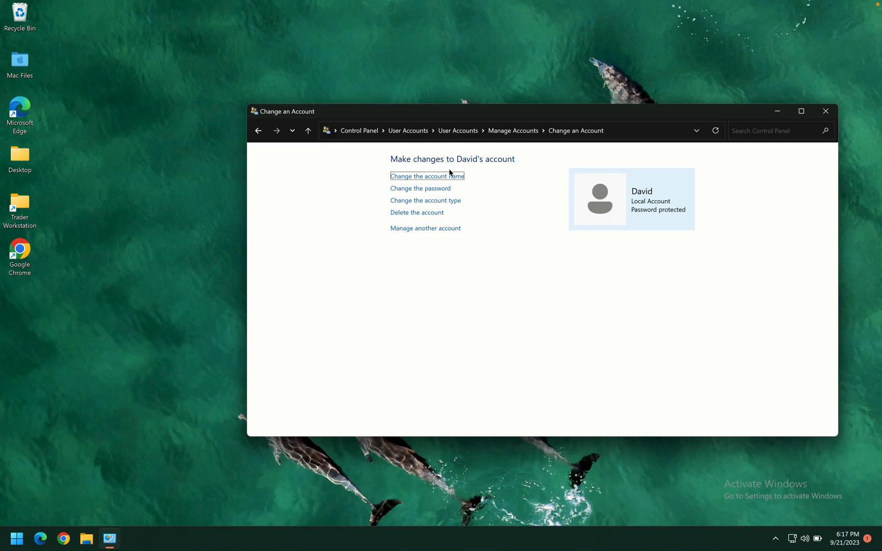
left_click(431, 200)
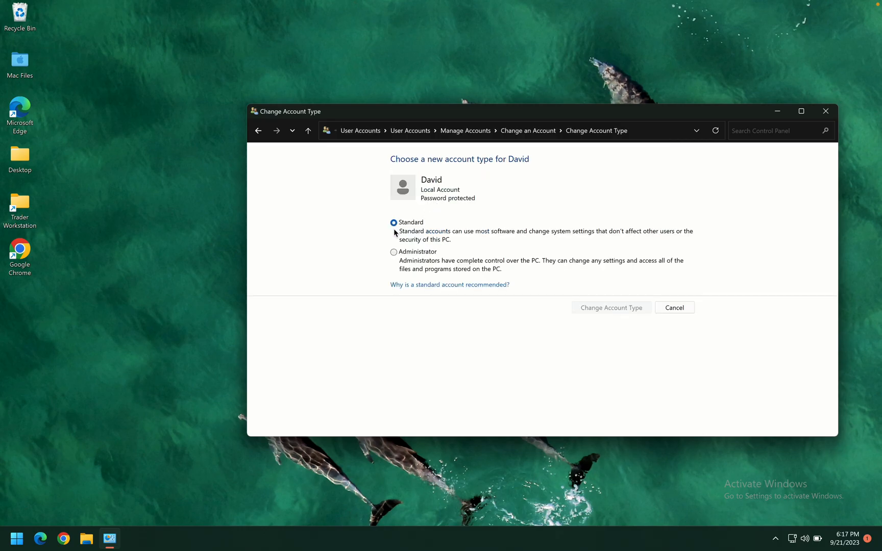
left_click(394, 252)
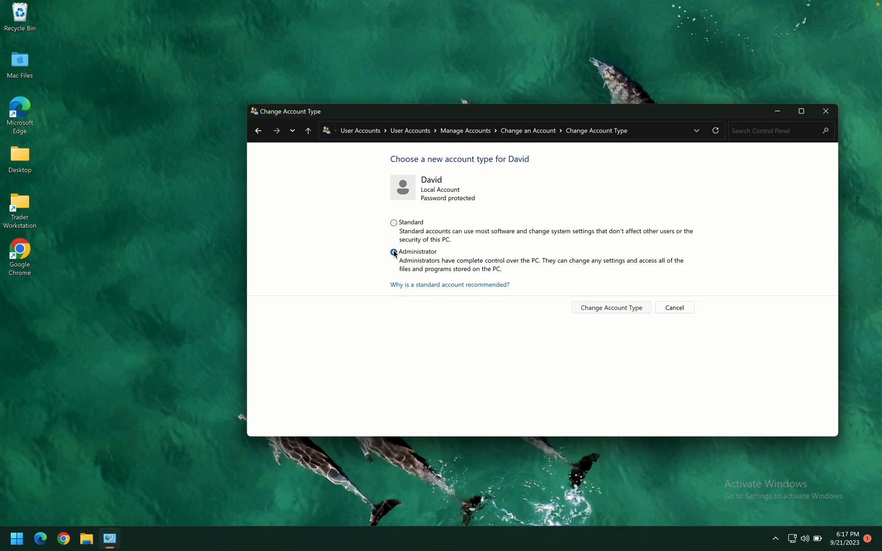